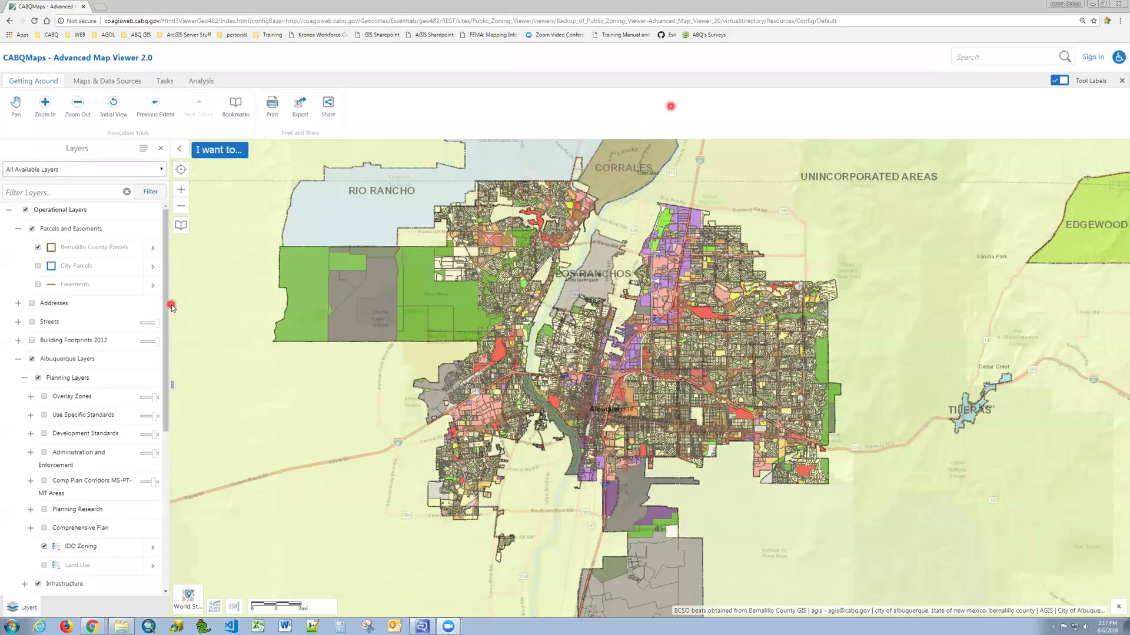
Hide the IDO Zoning layer from the map.
drag(166, 307, 164, 385)
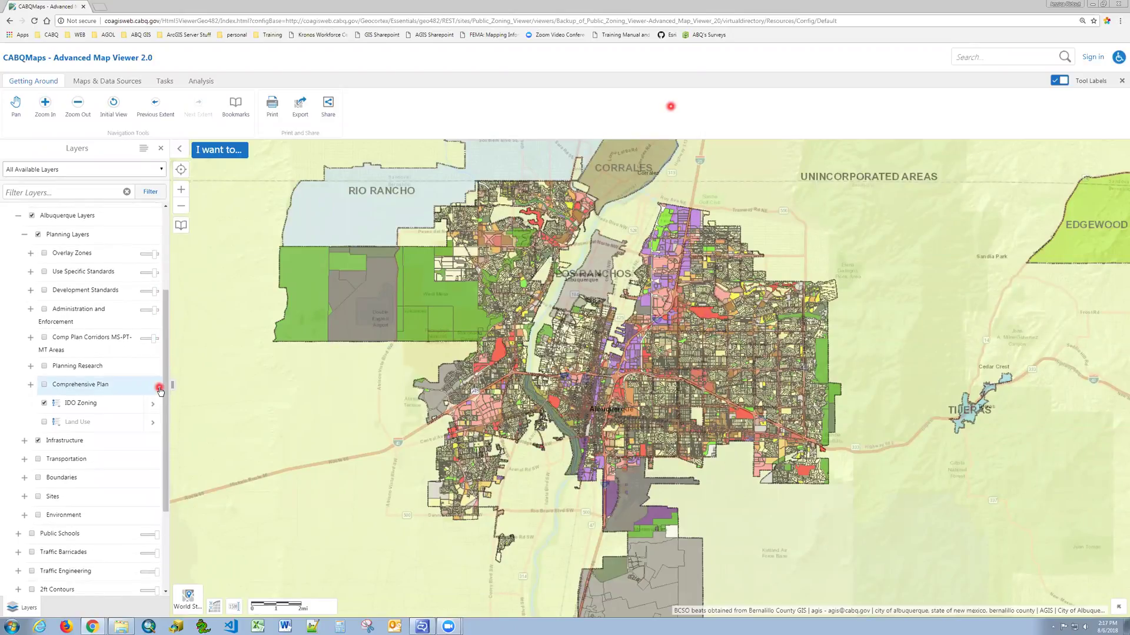
click(44, 404)
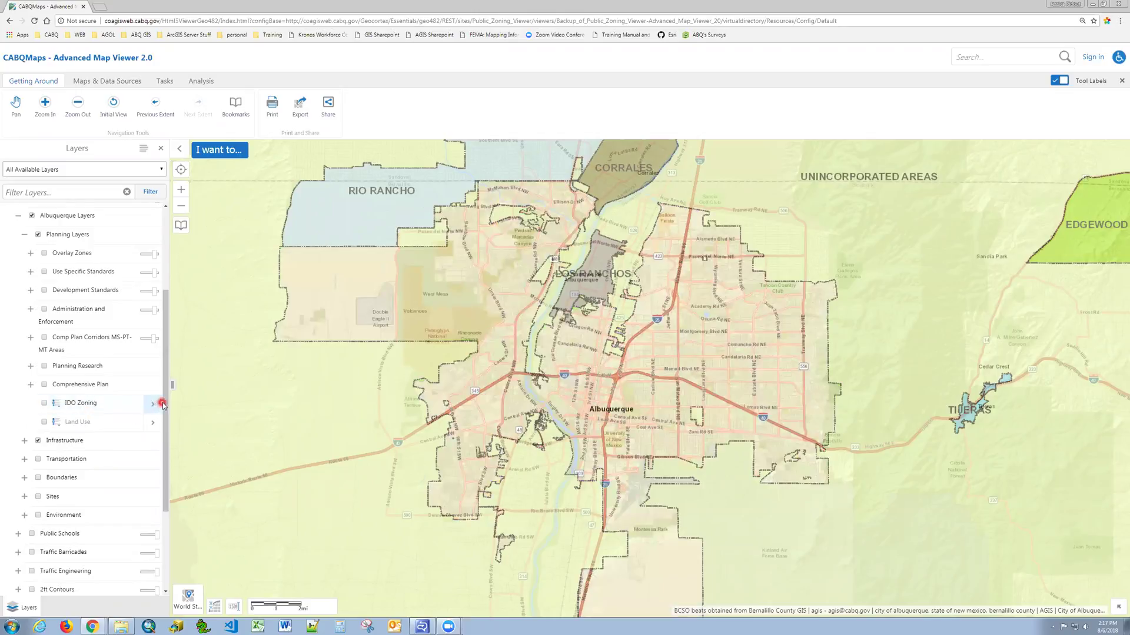
drag(163, 405, 153, 481)
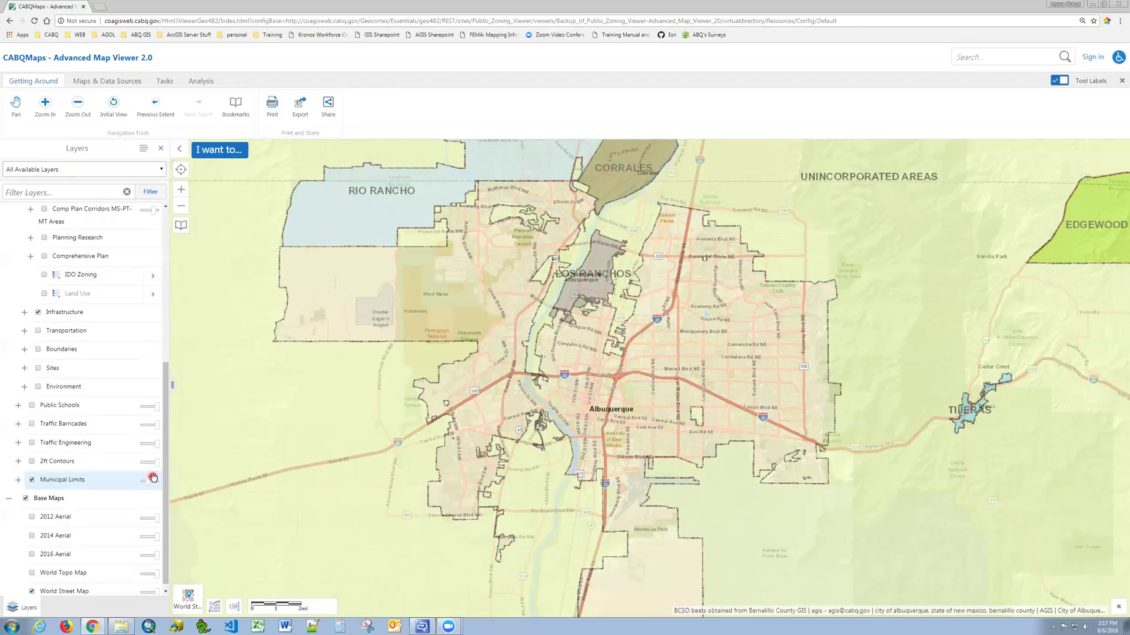
Turn on the Sites group and its City Building Permits layer, then open the 'I want to...' task list.
click(35, 369)
click(28, 369)
click(90, 385)
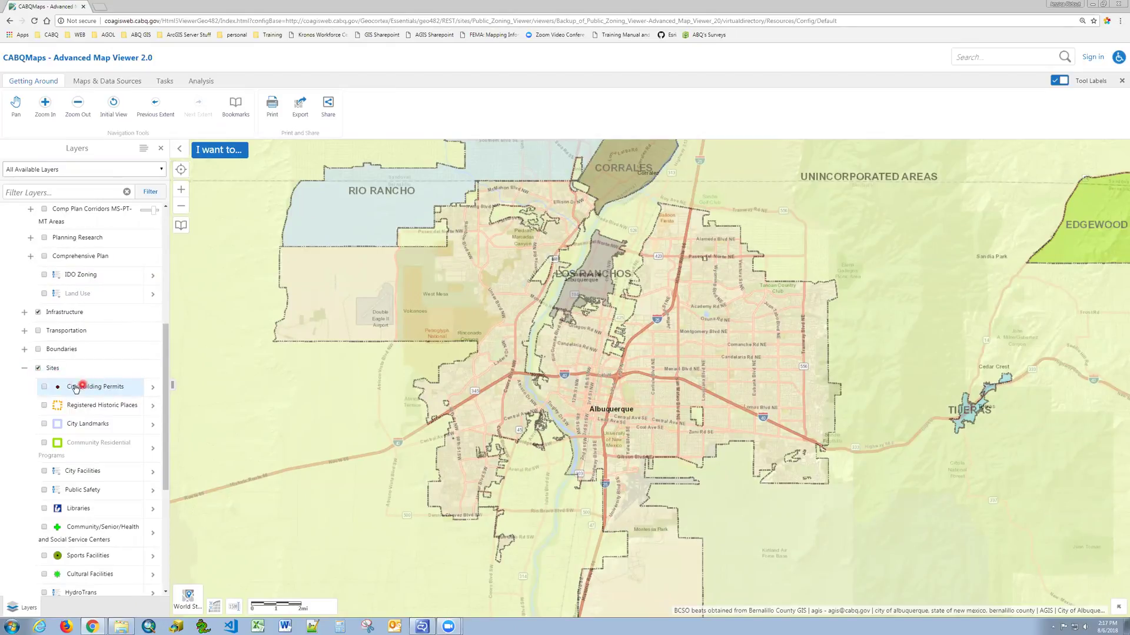
click(45, 388)
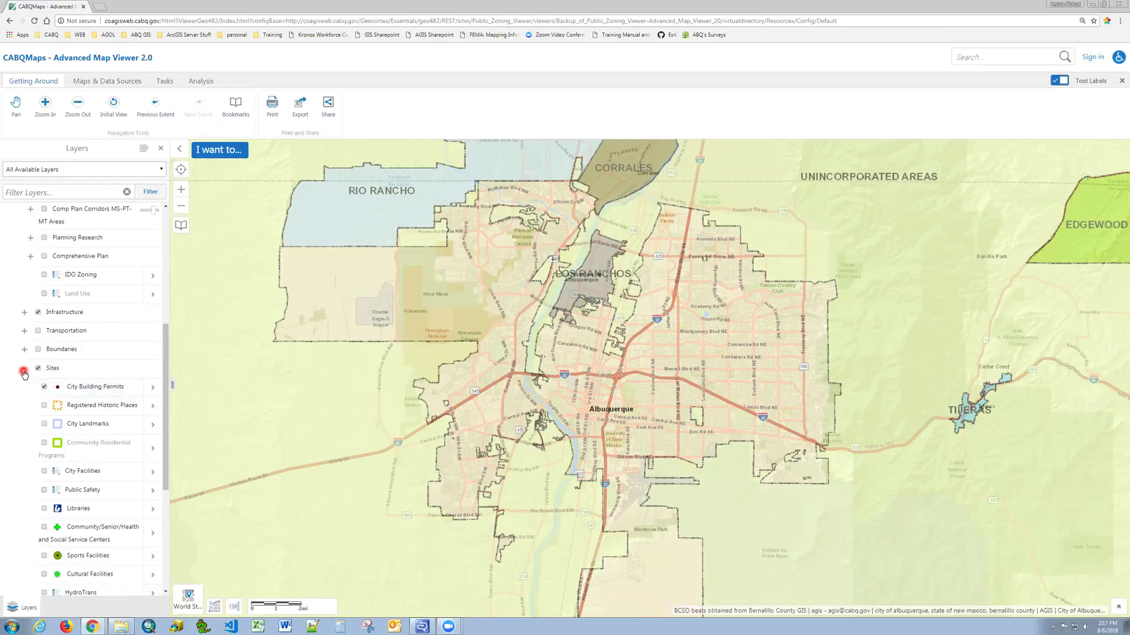
click(254, 398)
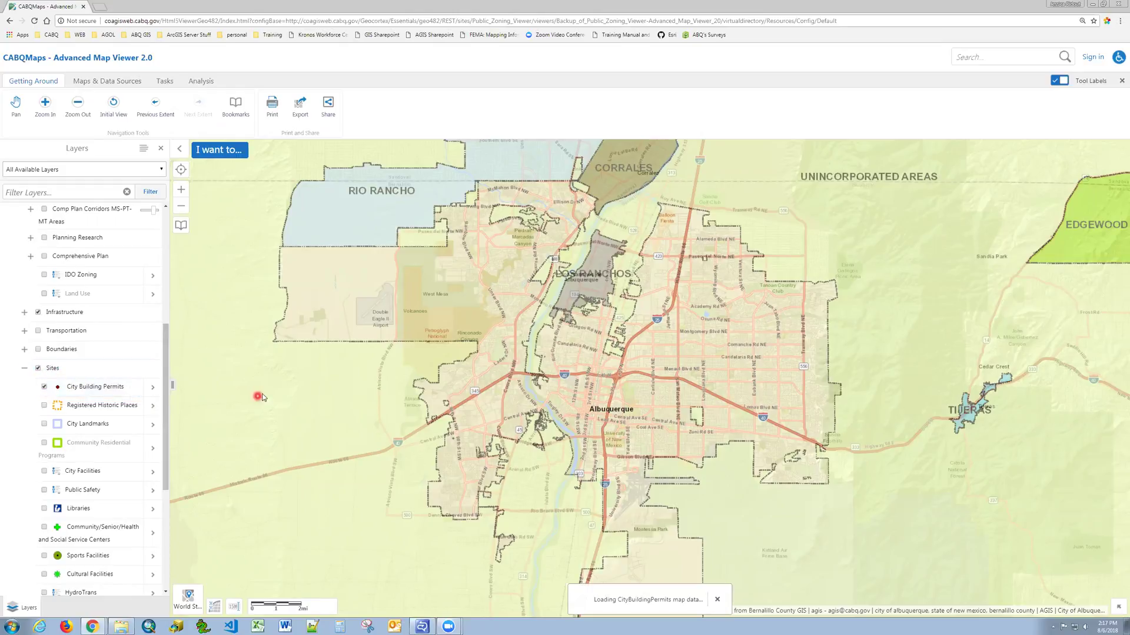
click(201, 153)
click(214, 152)
Find address number 600 on street 2nd and go to the matched 600 2nd St NW parcel.
click(237, 199)
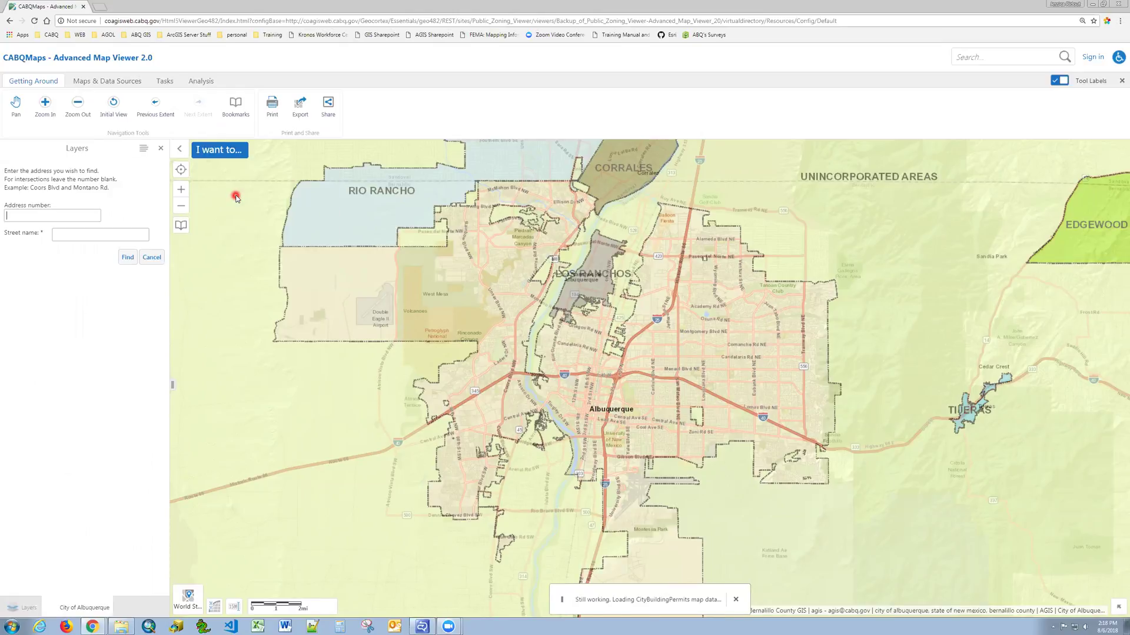
click(38, 219)
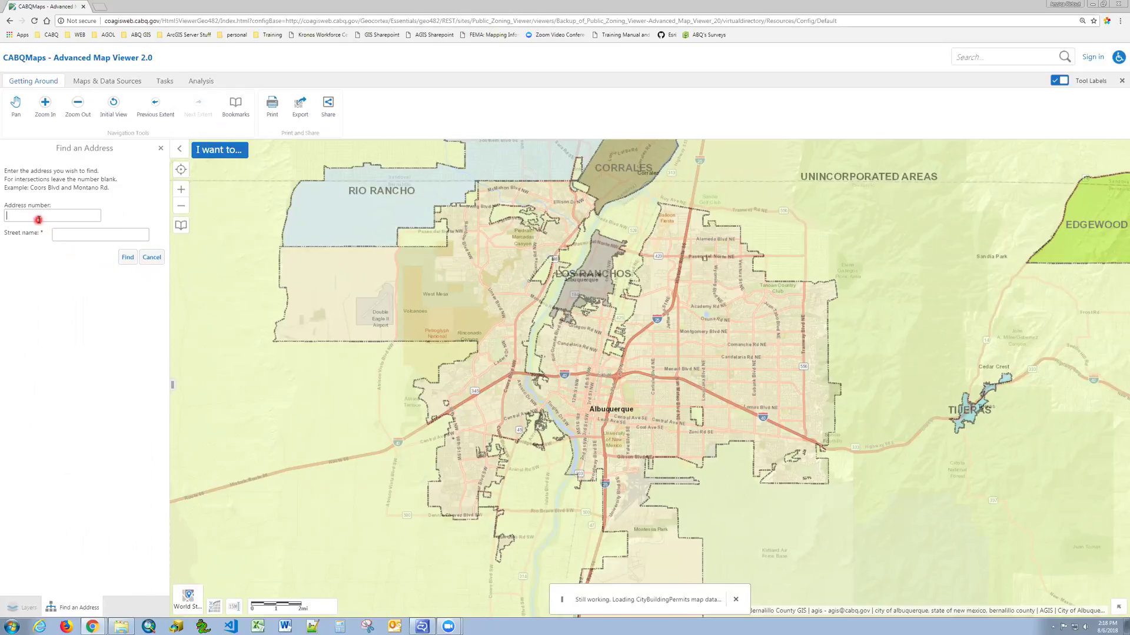
click(66, 235)
text(600 2nd st nw)
click(126, 258)
click(124, 262)
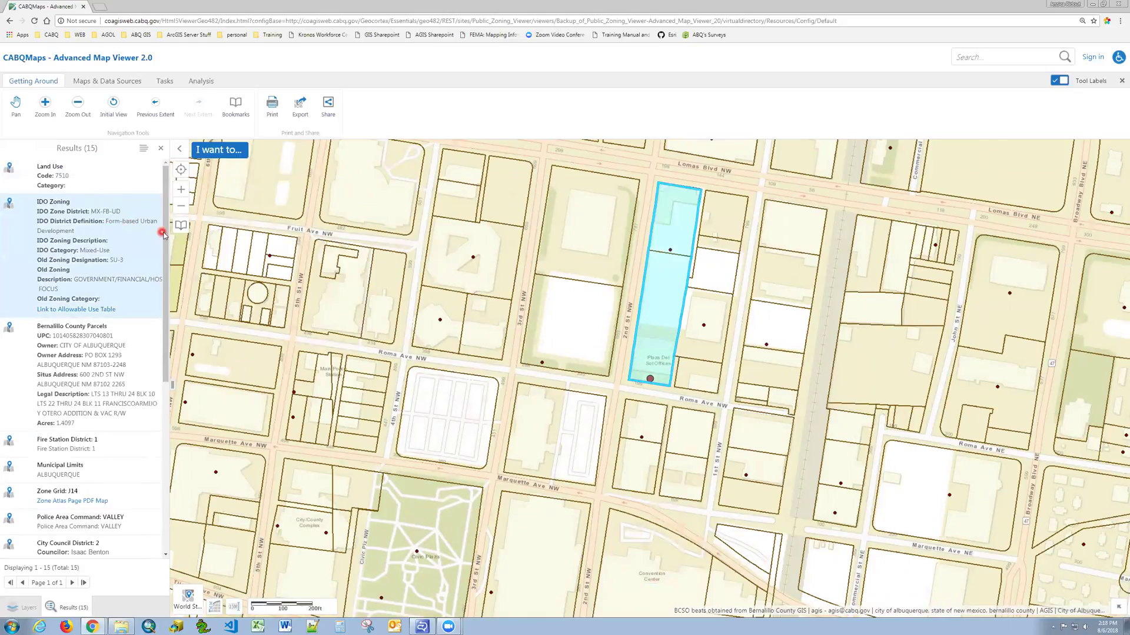
Check Fire Station District 1 in the results, then open the Bernalillo County Parcels record.
scroll(166, 256, down, 1)
drag(166, 256, 168, 237)
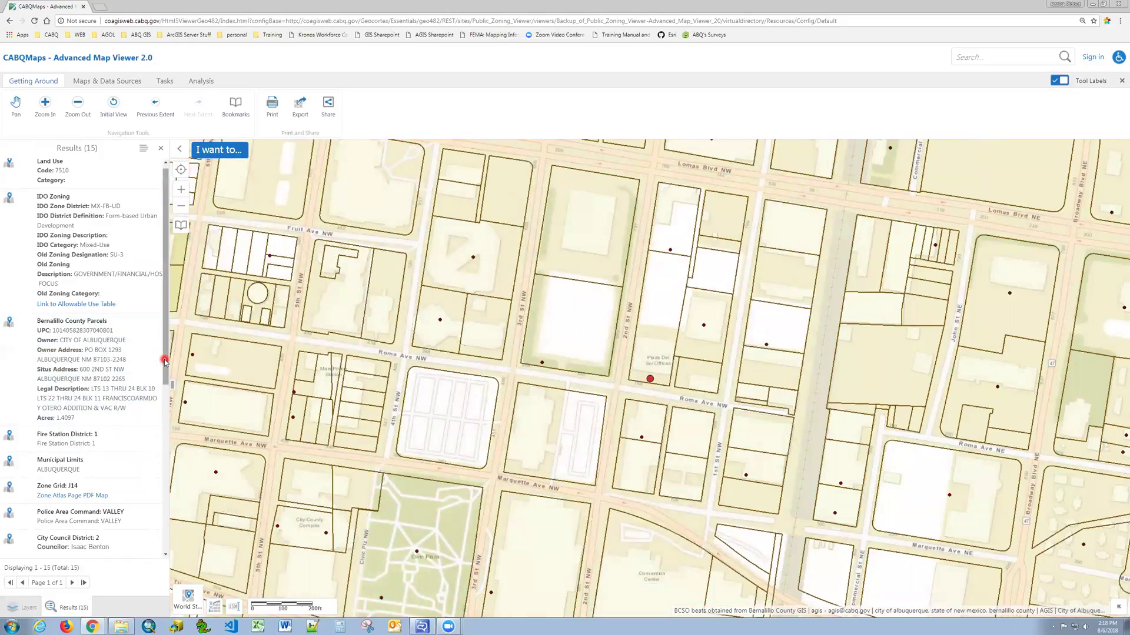
scroll(154, 443, down, 3)
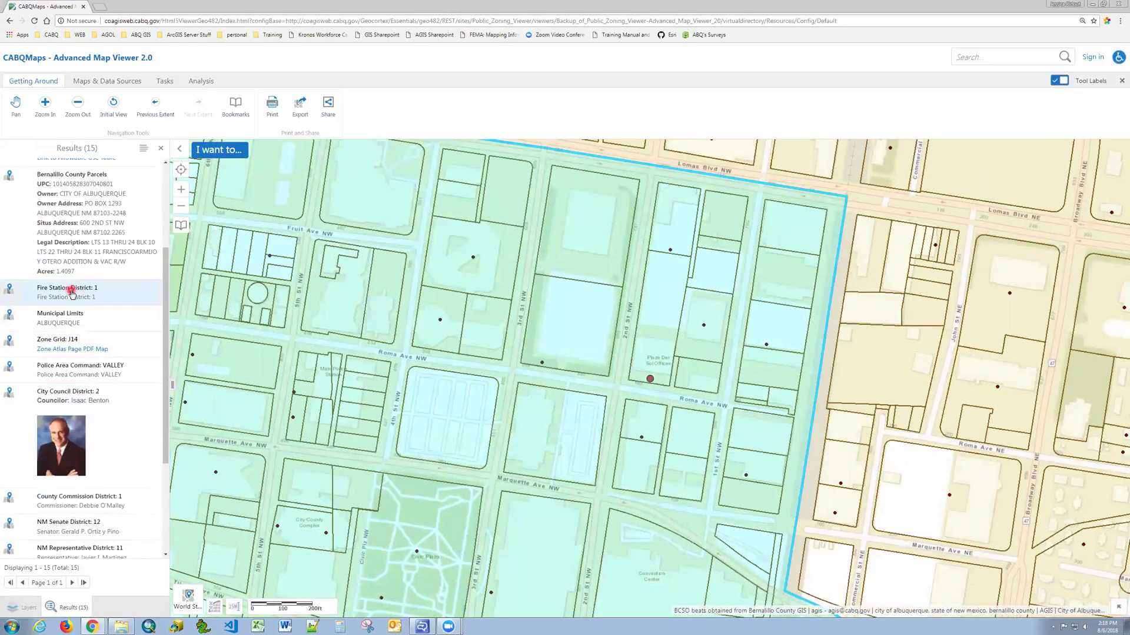
click(71, 291)
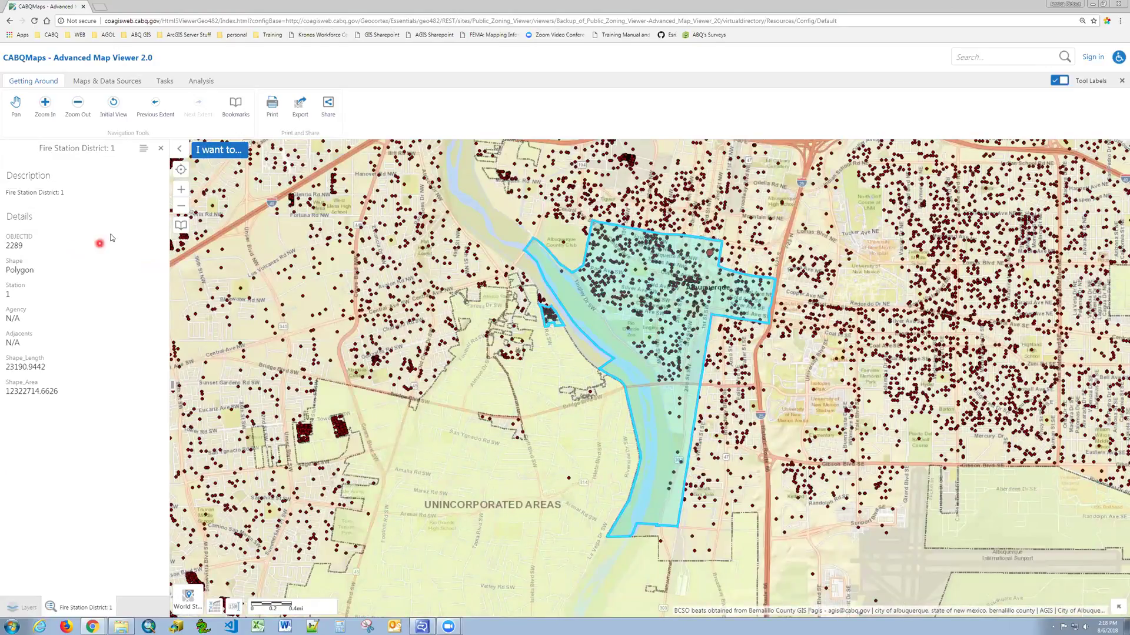
click(162, 151)
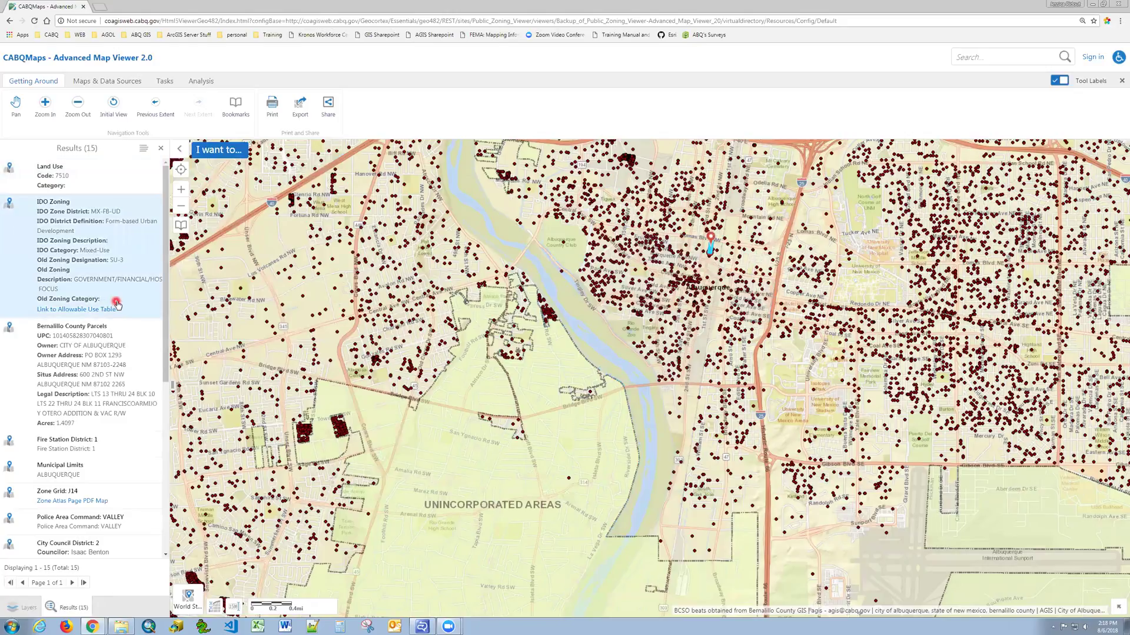
click(86, 367)
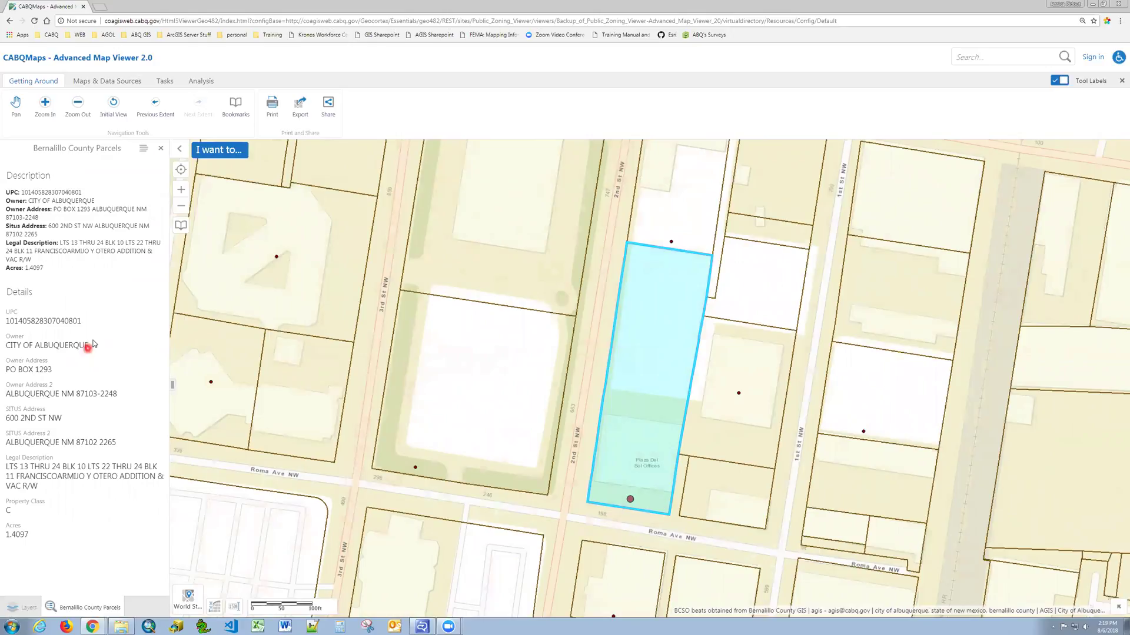
Set a 300 Feet (ft) buffer on the parcel with Write to Drawing Layer checked.
click(142, 150)
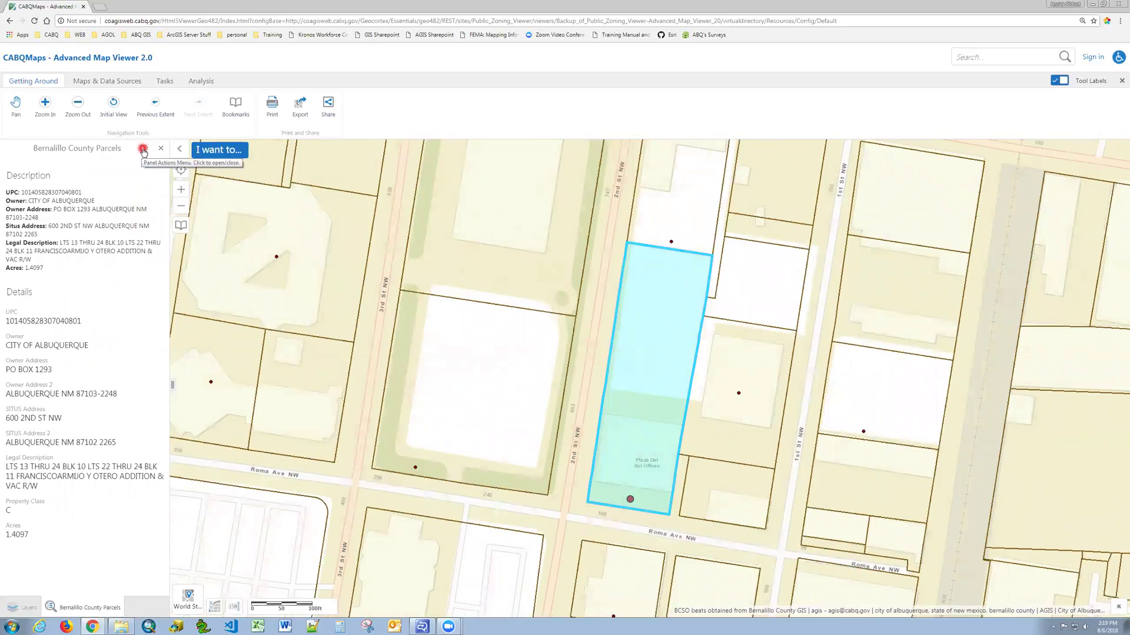
click(142, 150)
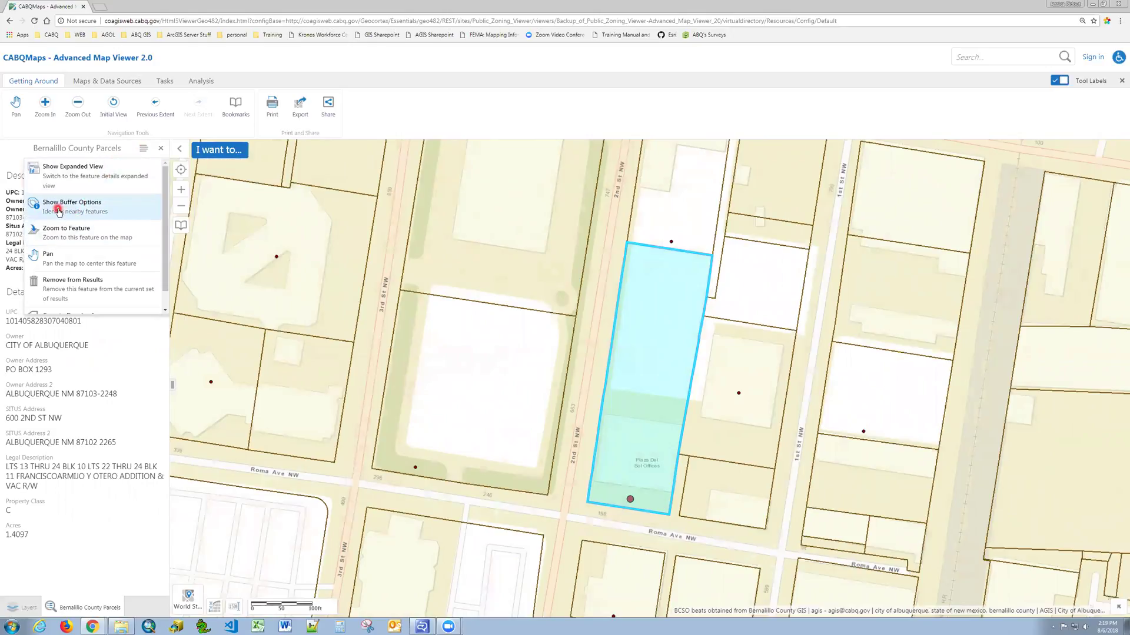
click(58, 209)
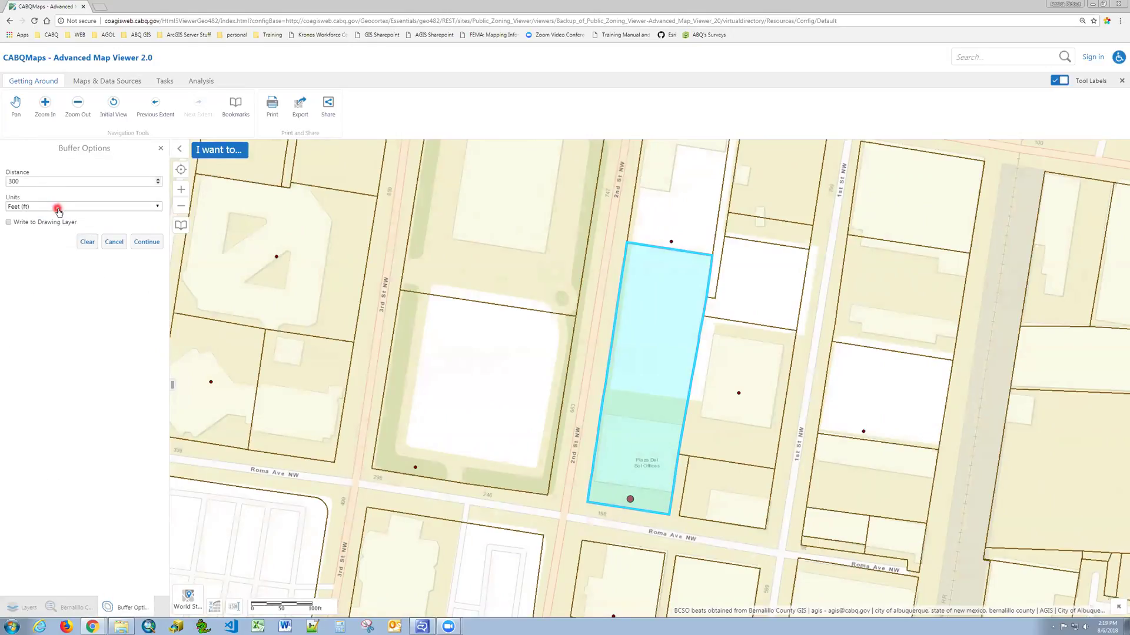
click(59, 210)
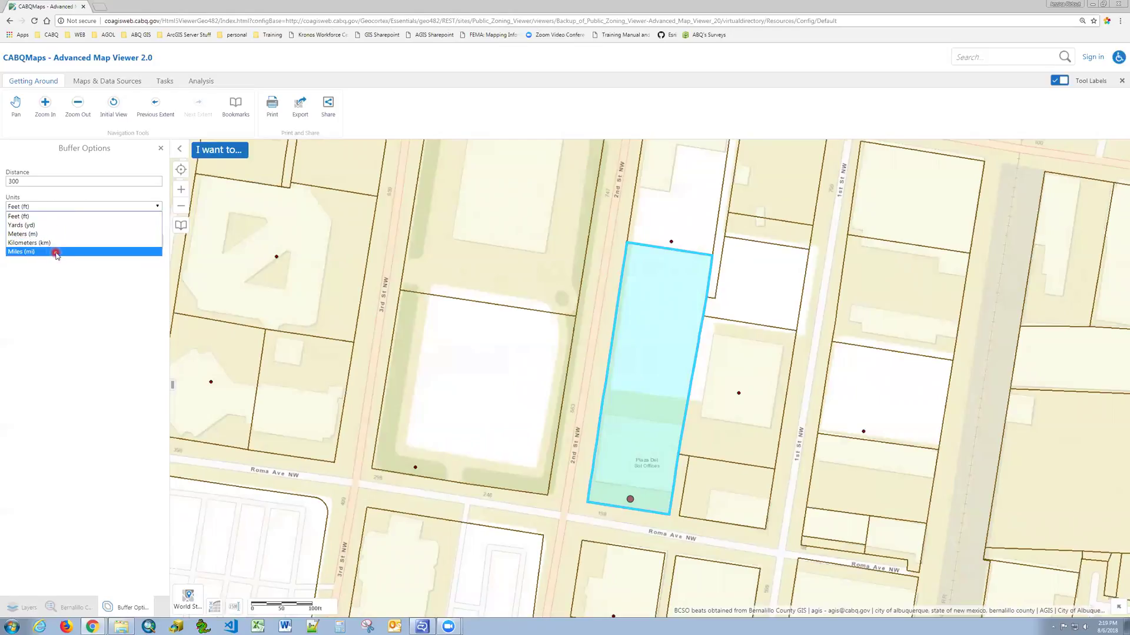
click(26, 218)
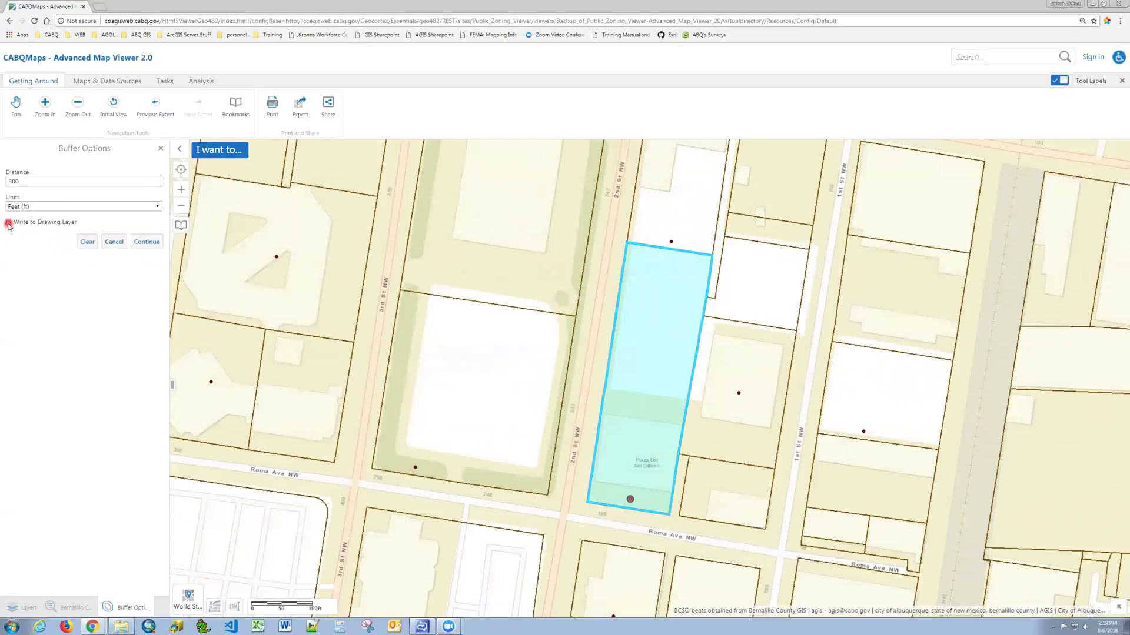
click(9, 223)
Apply the 300 ft buffer, review the 49 parcels and permits found, and show their actions menu.
click(148, 242)
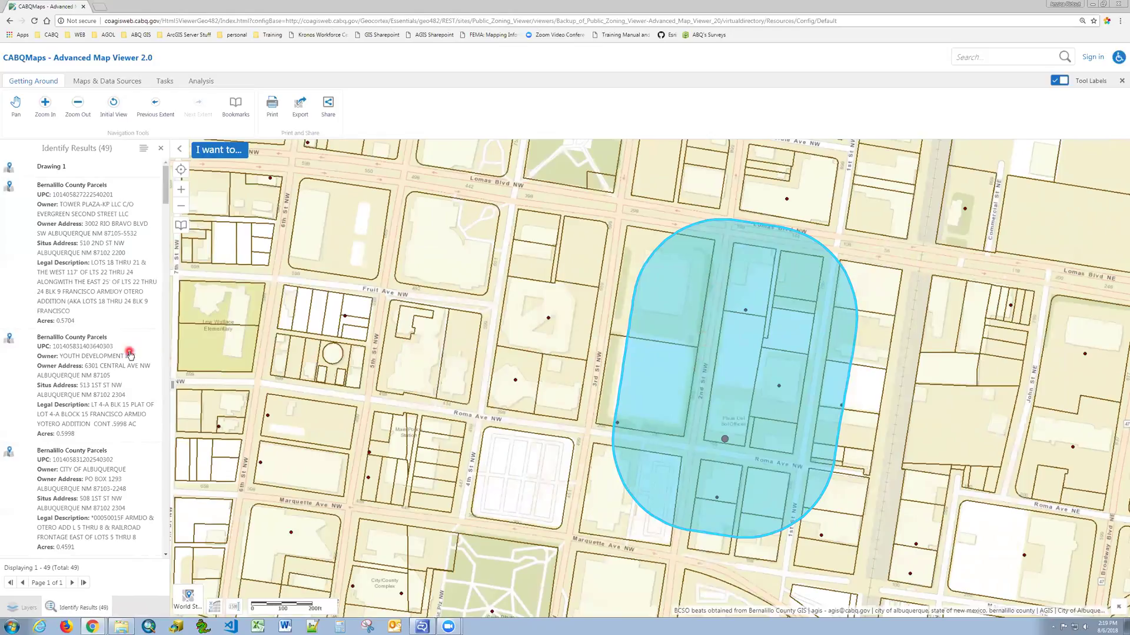
scroll(141, 235, down, 10)
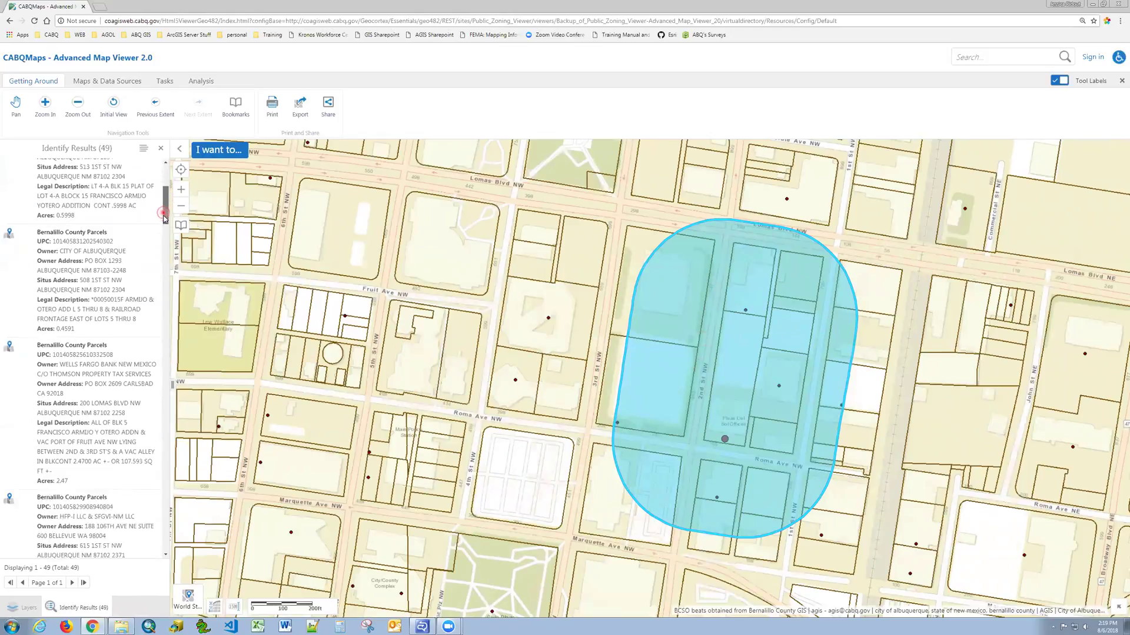
scroll(97, 318, down, 5)
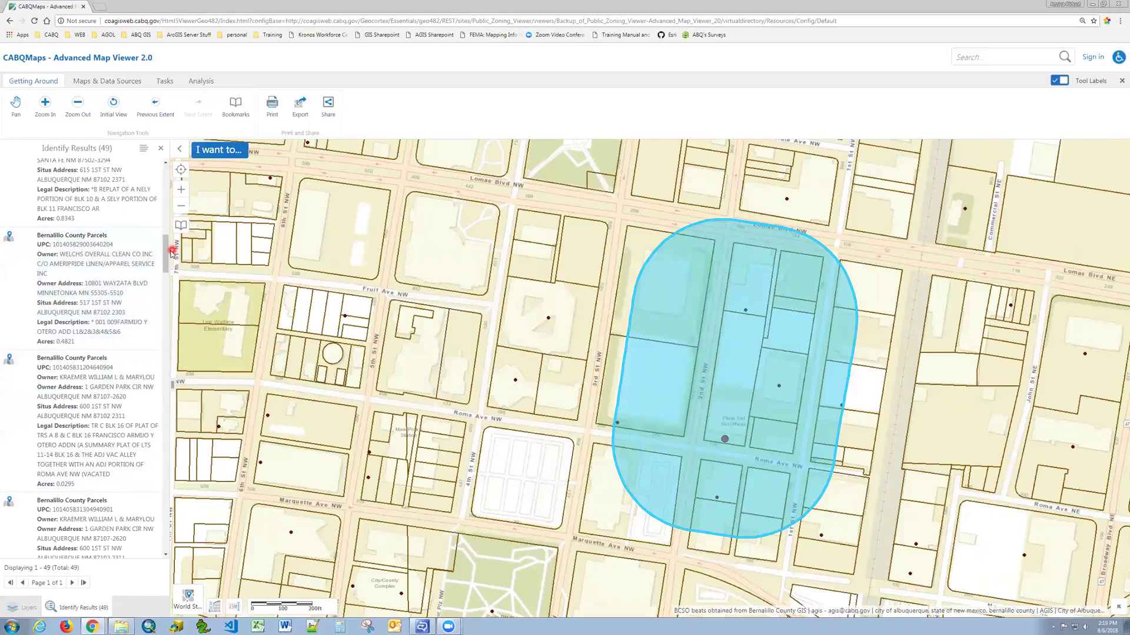
drag(167, 254, 166, 319)
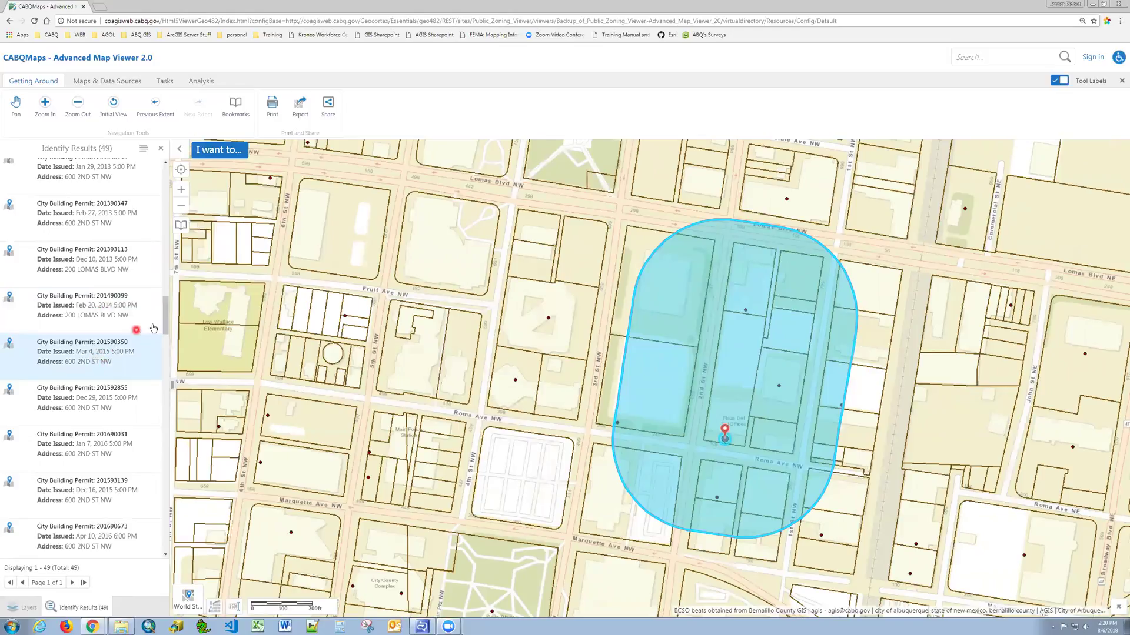
scroll(162, 310, up, 3)
scroll(162, 307, up, 3)
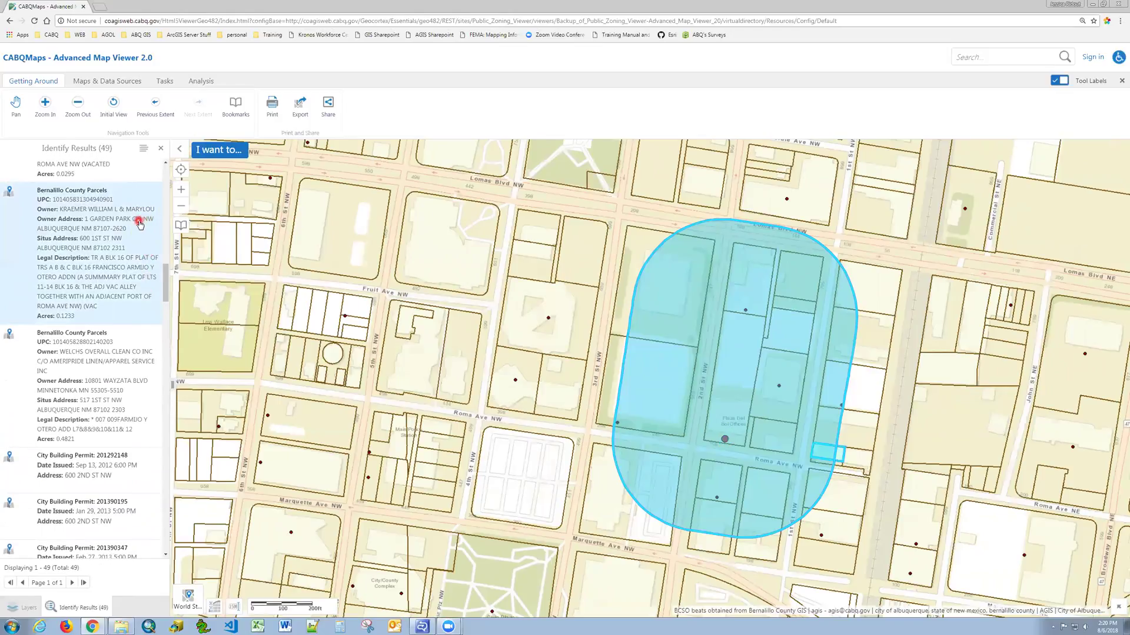
click(144, 151)
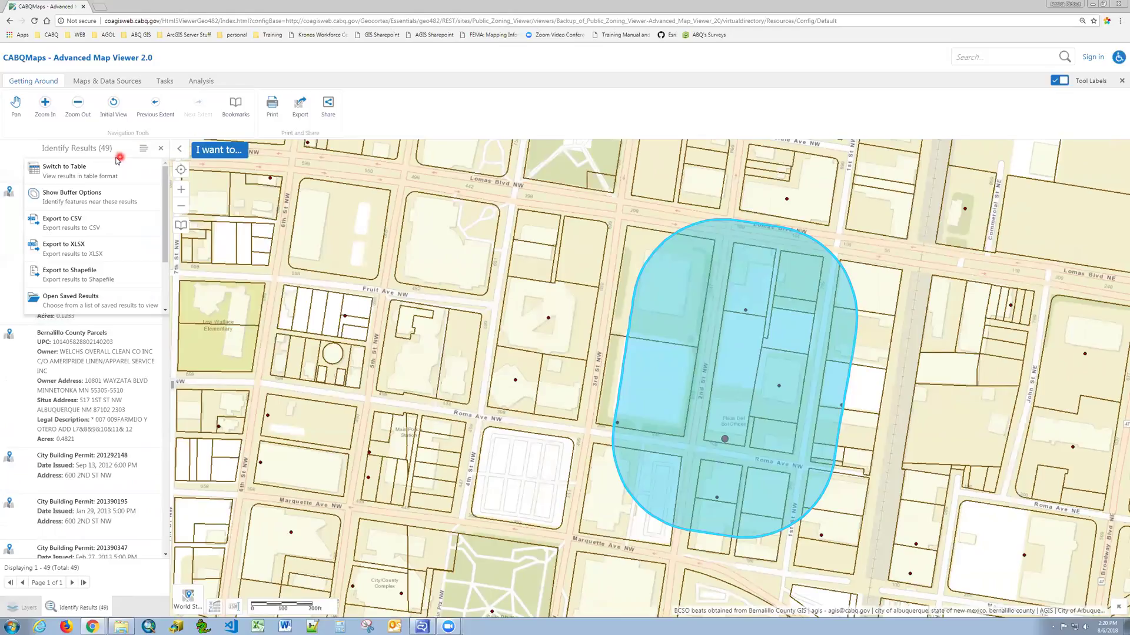
Switch the identify results to tables and view the Parcels and Permits tabs.
click(61, 172)
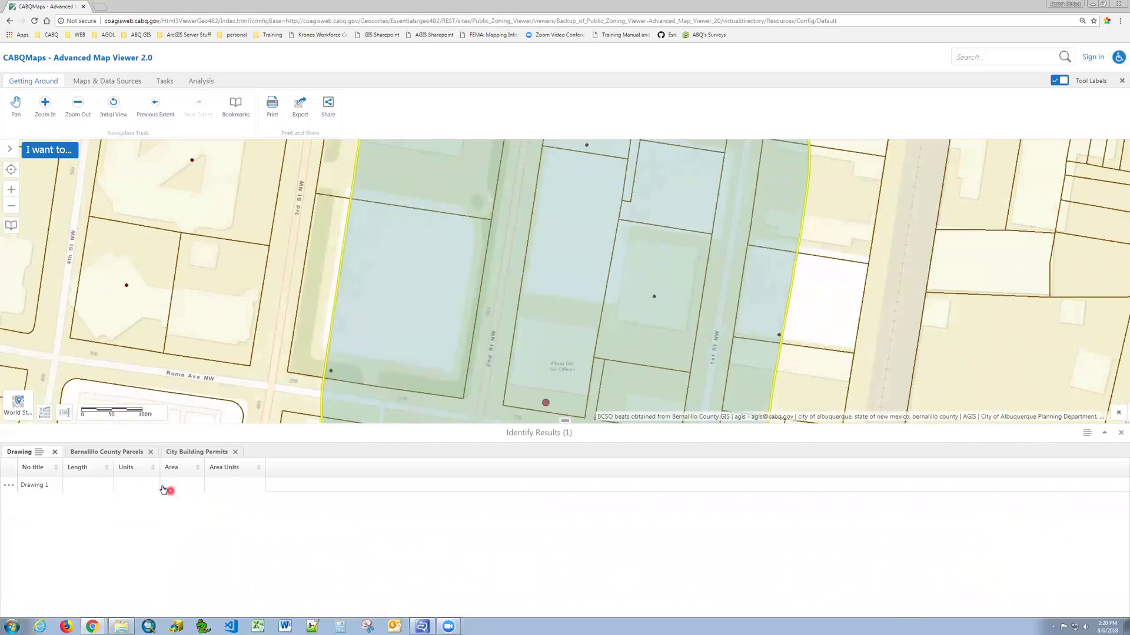
click(105, 453)
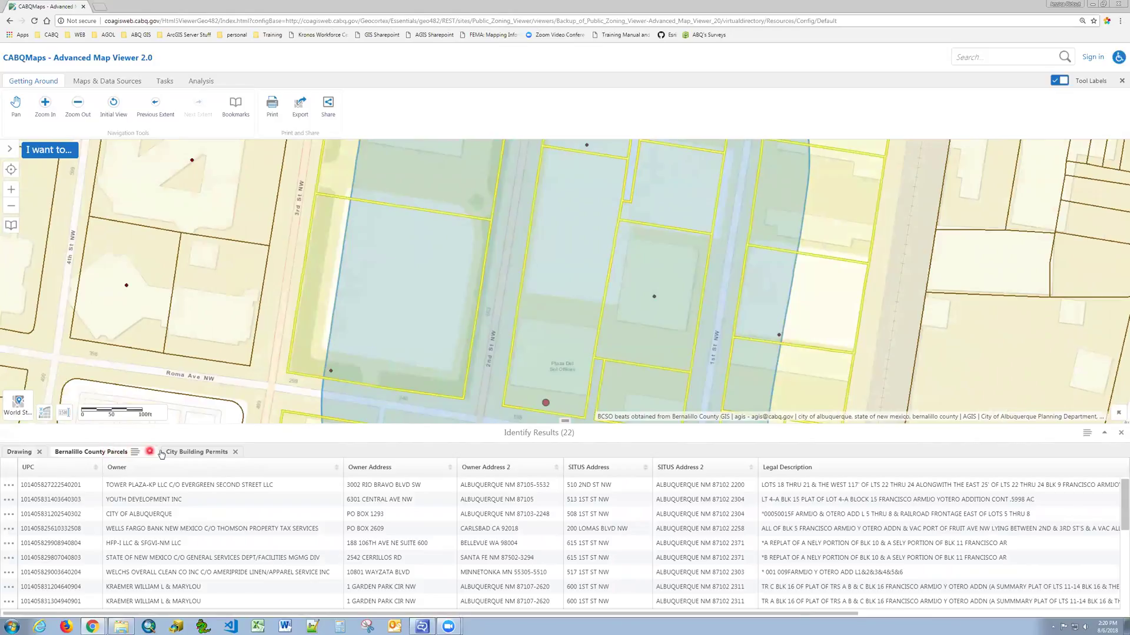
click(184, 453)
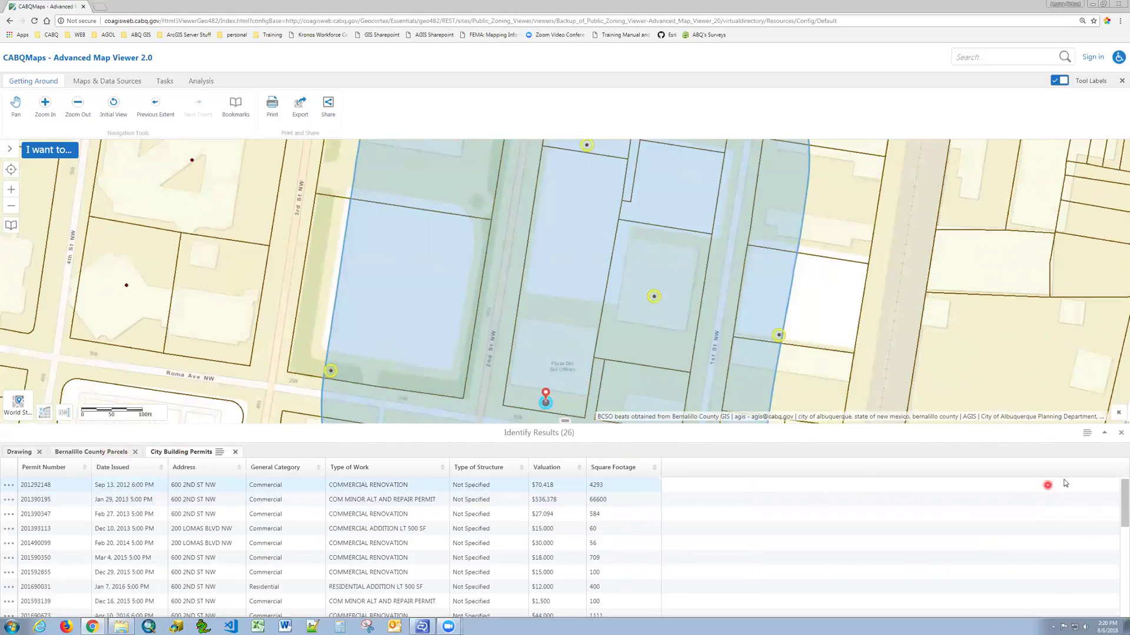
Zoom the map to all results, then settle on the 26 City Building Permits table.
click(1088, 435)
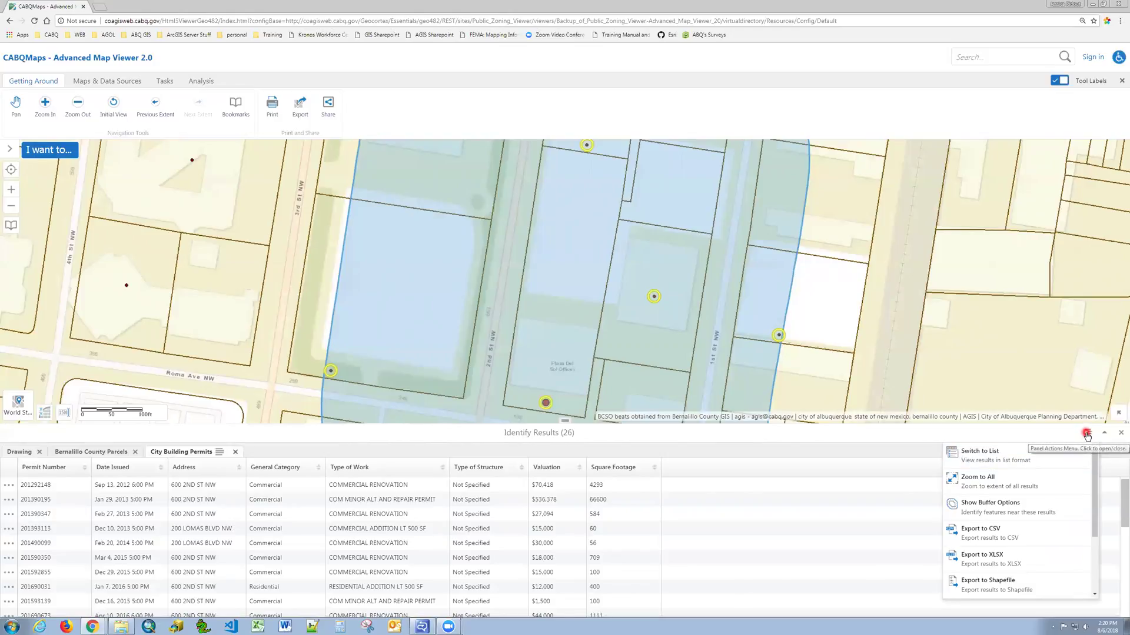
click(978, 484)
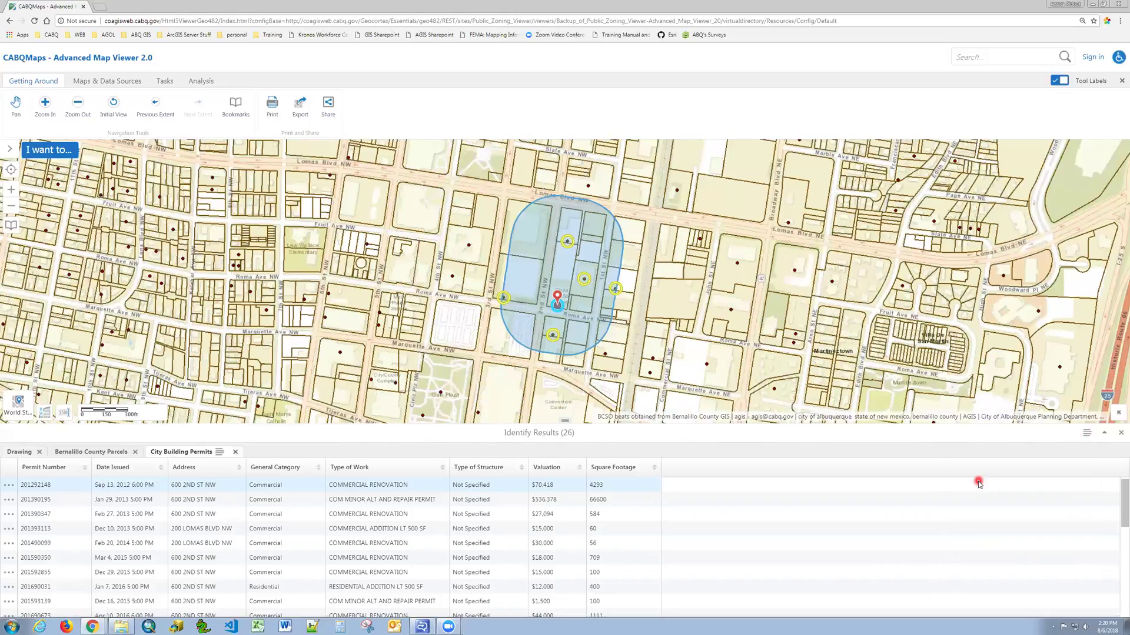
click(90, 452)
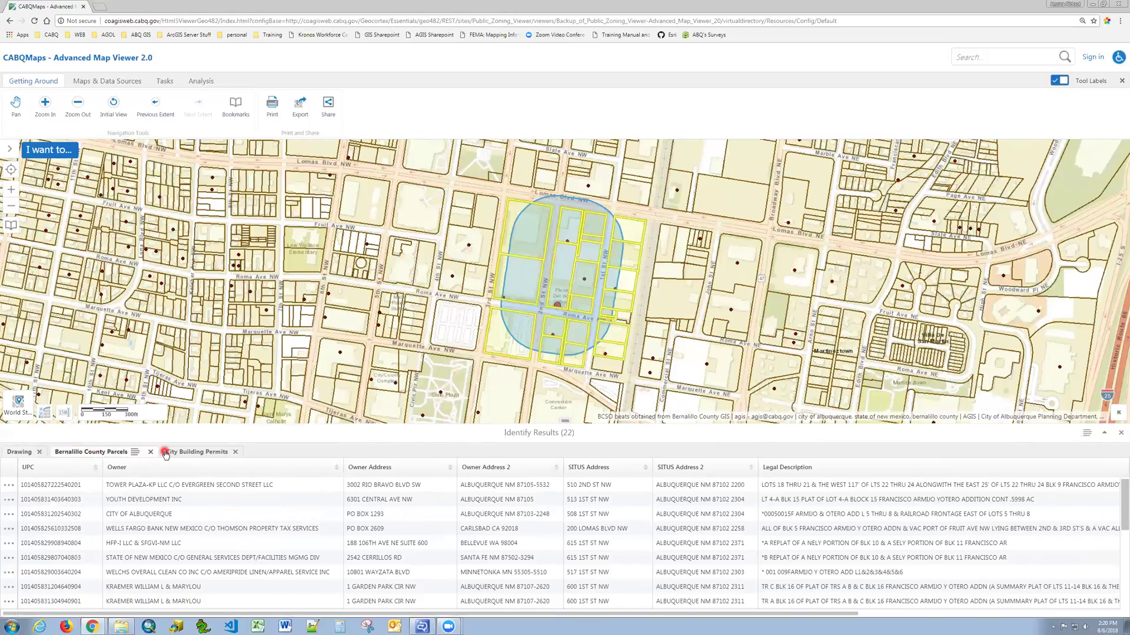
click(189, 452)
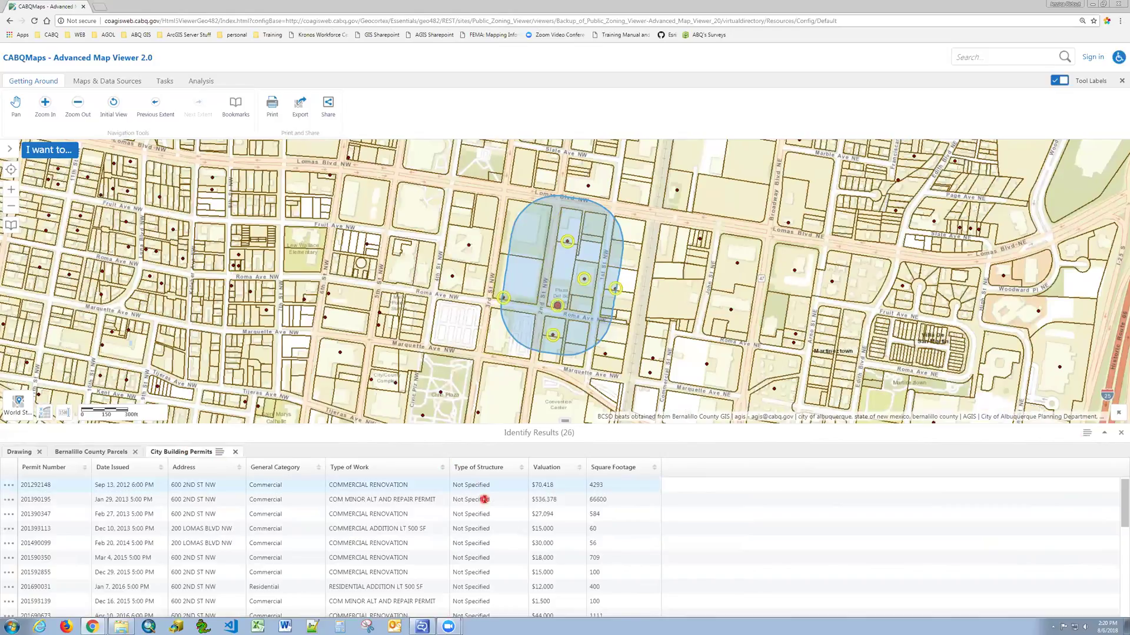
click(220, 453)
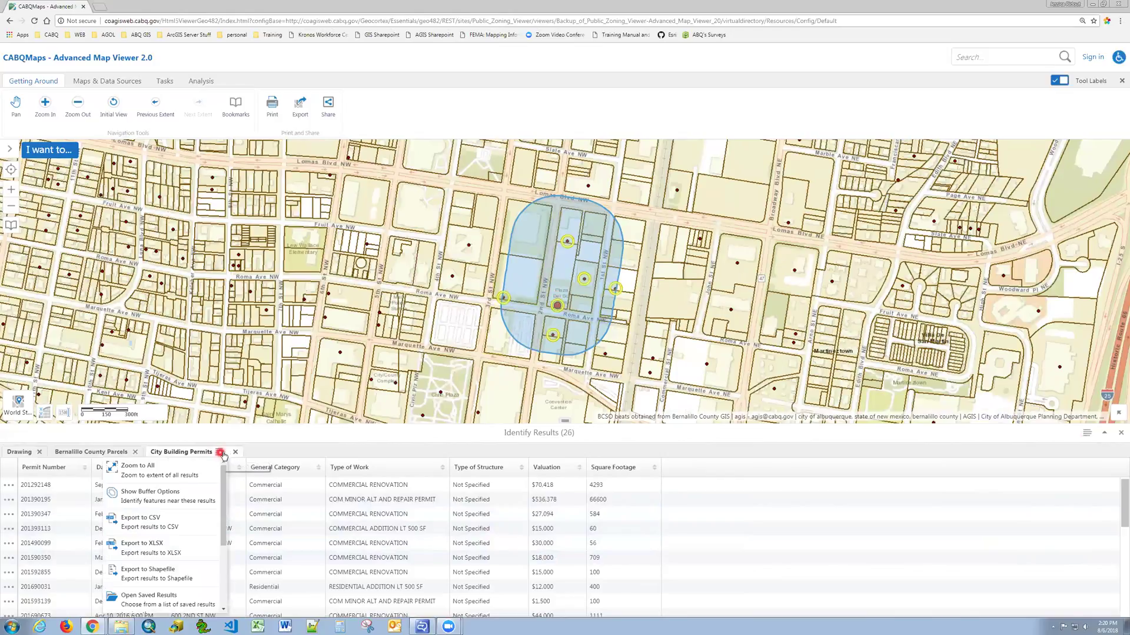
mouse_move(224, 478)
mouse_down()
mouse_move(223, 516)
mouse_move(224, 471)
mouse_up()
click(220, 453)
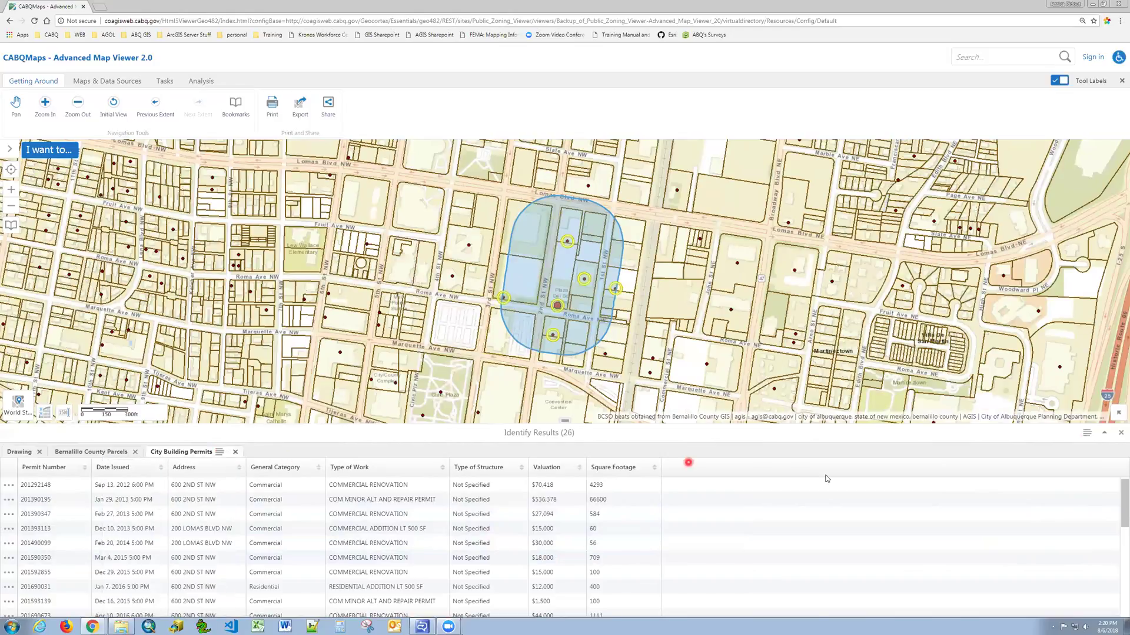
Export the City Building Permits results to XLSX and save the download as Export (5).xlsx.
click(1087, 435)
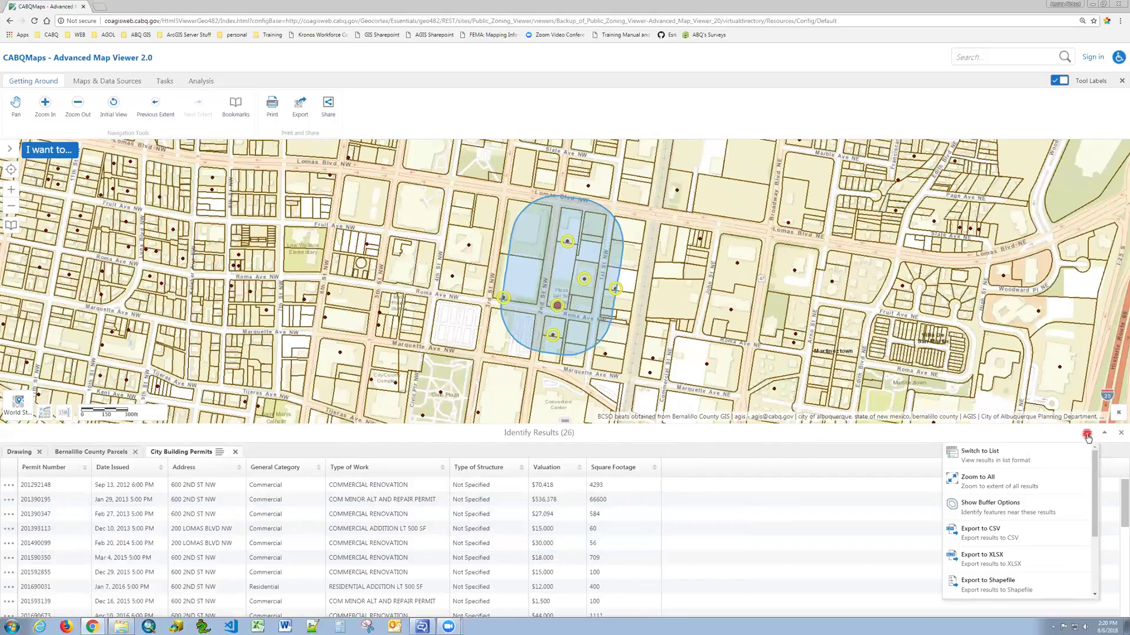
click(996, 561)
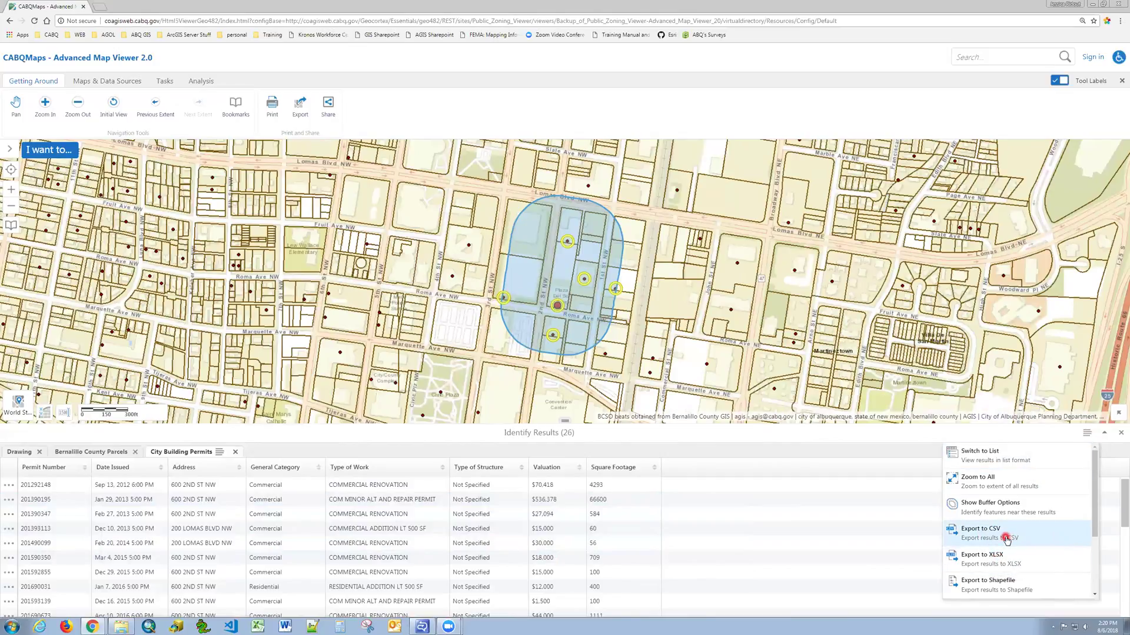
scroll(1086, 574, down, 3)
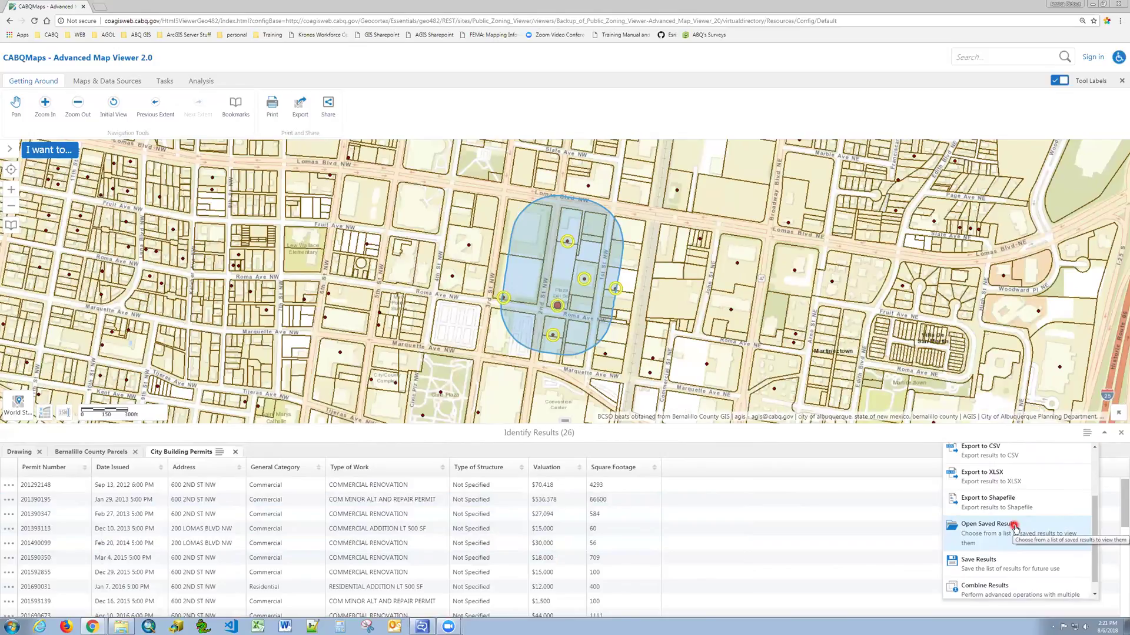
drag(1093, 536, 1093, 510)
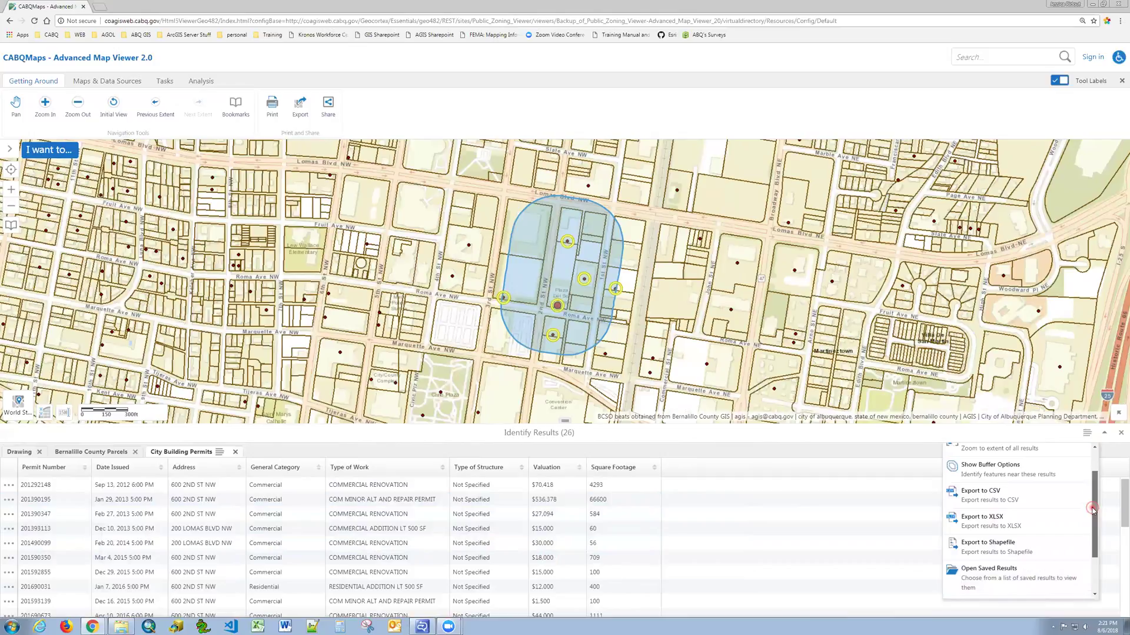
click(984, 521)
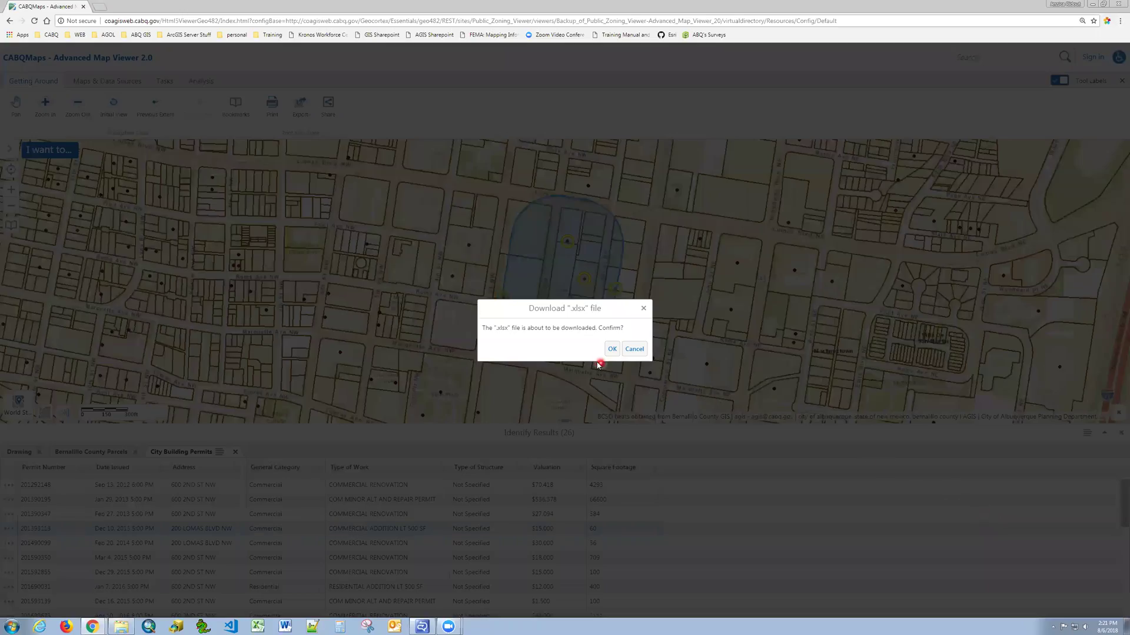
click(612, 349)
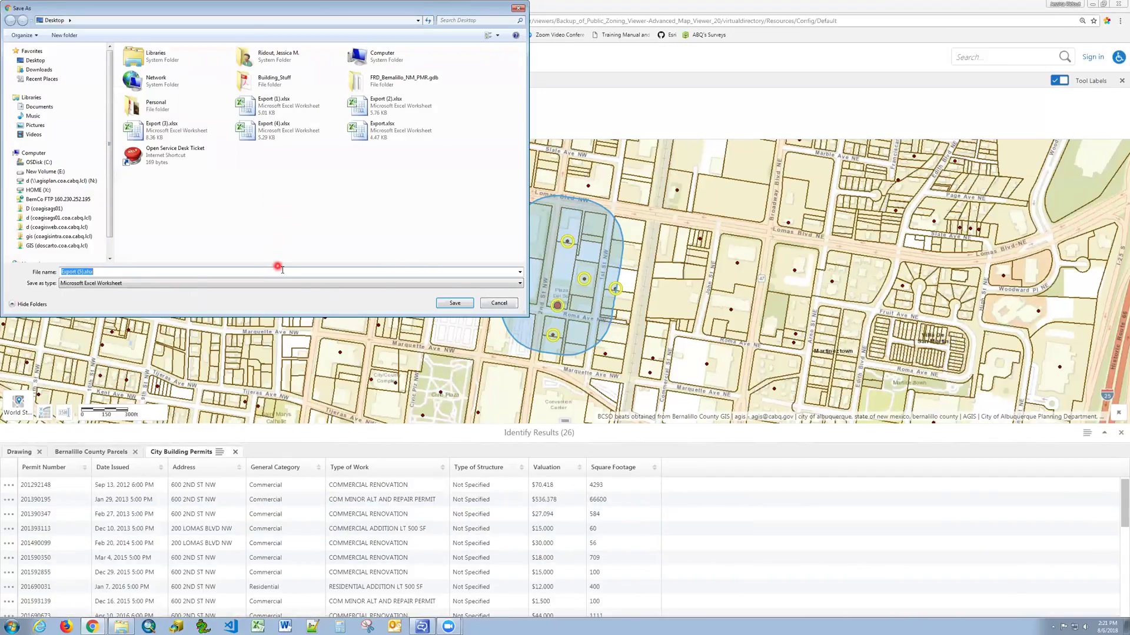
click(453, 304)
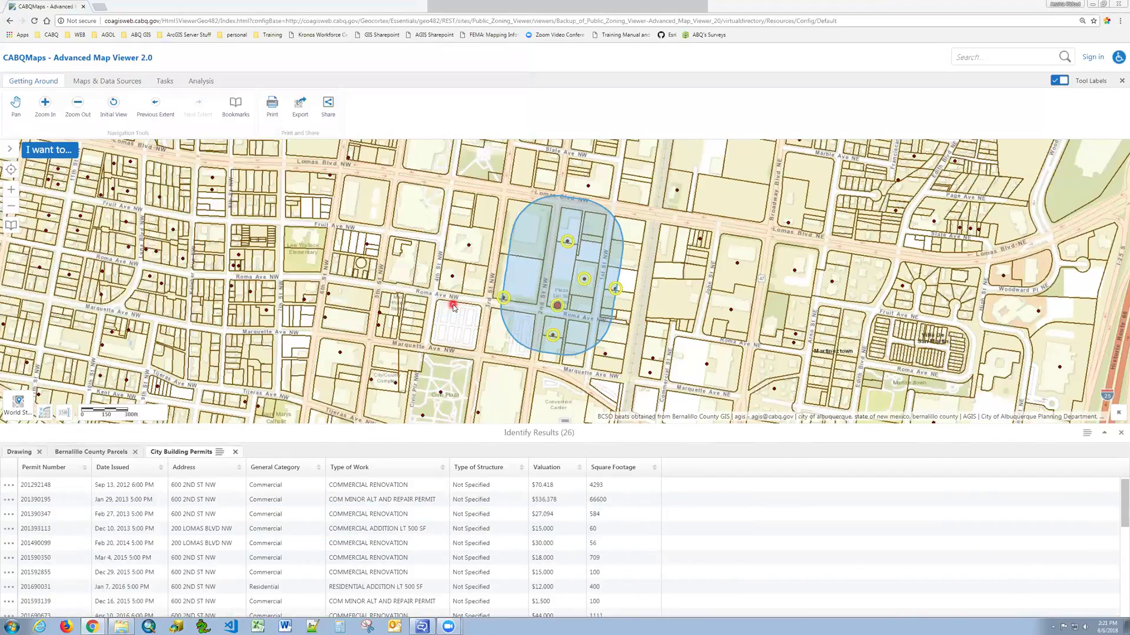
click(355, 422)
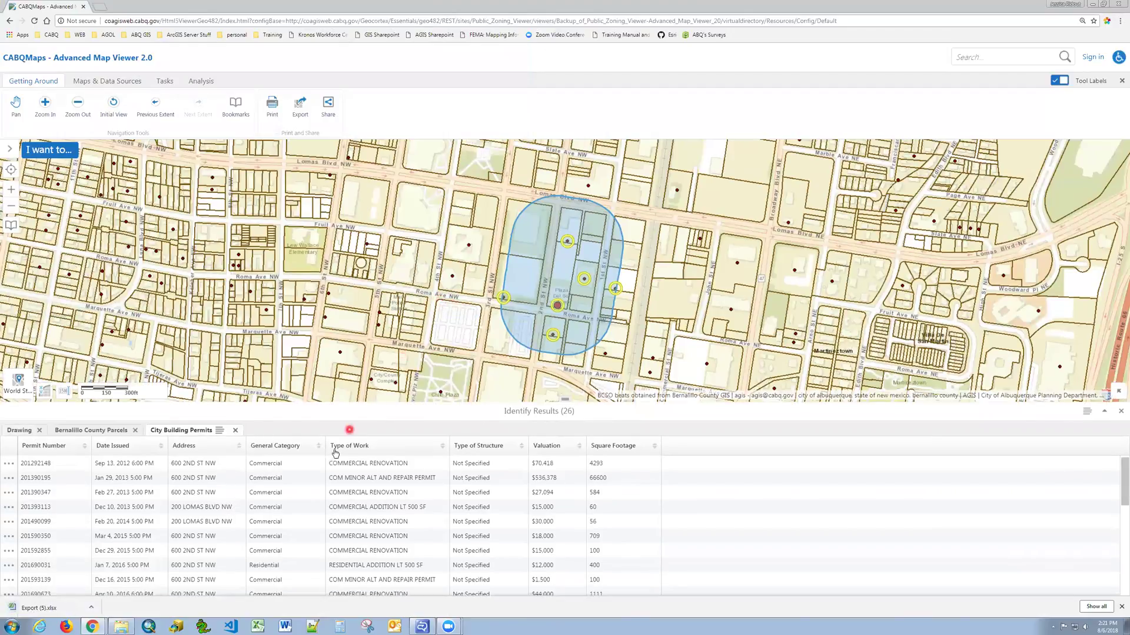